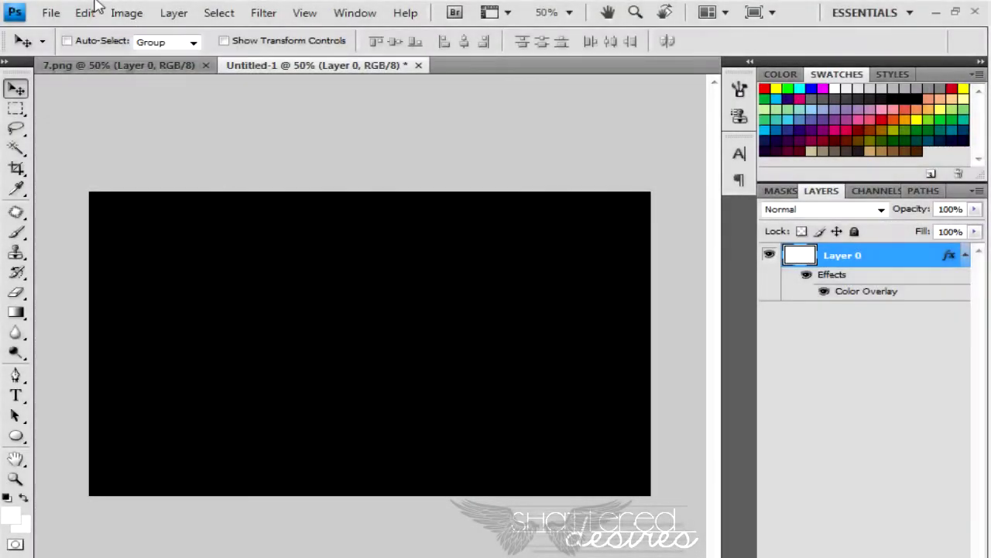
- Paste the copied portrait as Layer 1 and drag it toward the banner's right side
{"action": "left_click", "coordinate": [87, 12]}
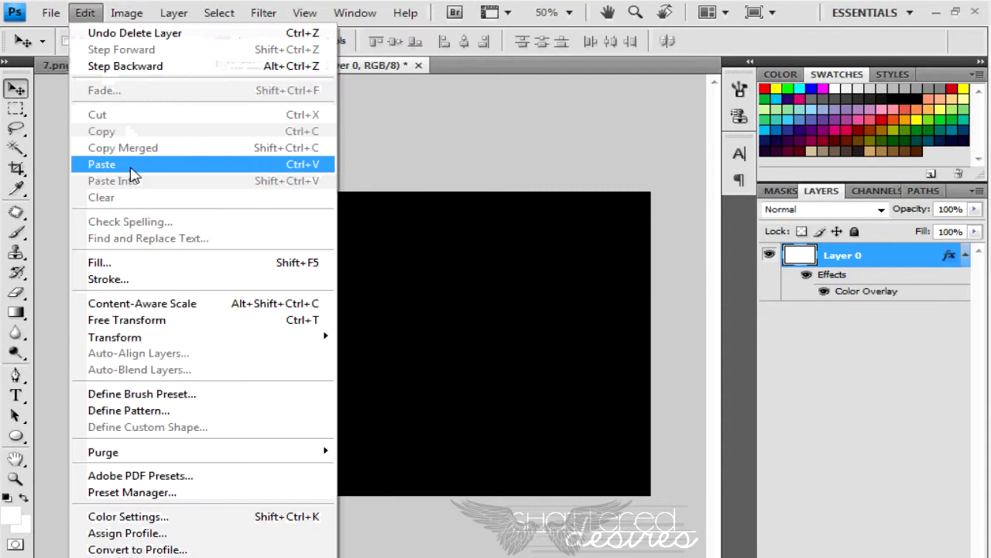
{"action": "left_click", "coordinate": [116, 164]}
{"action": "left_click_drag", "start_coordinate": [433, 398], "coordinate": [480, 399]}
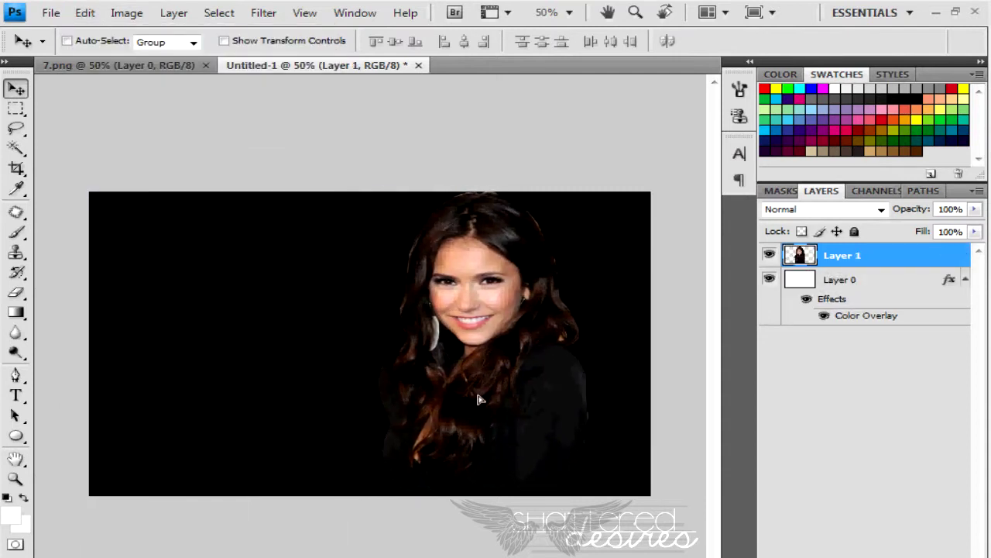
- Apply a Black, White gradient map to the portrait with stops moved to about 14 and 80
{"action": "left_click", "coordinate": [126, 12]}
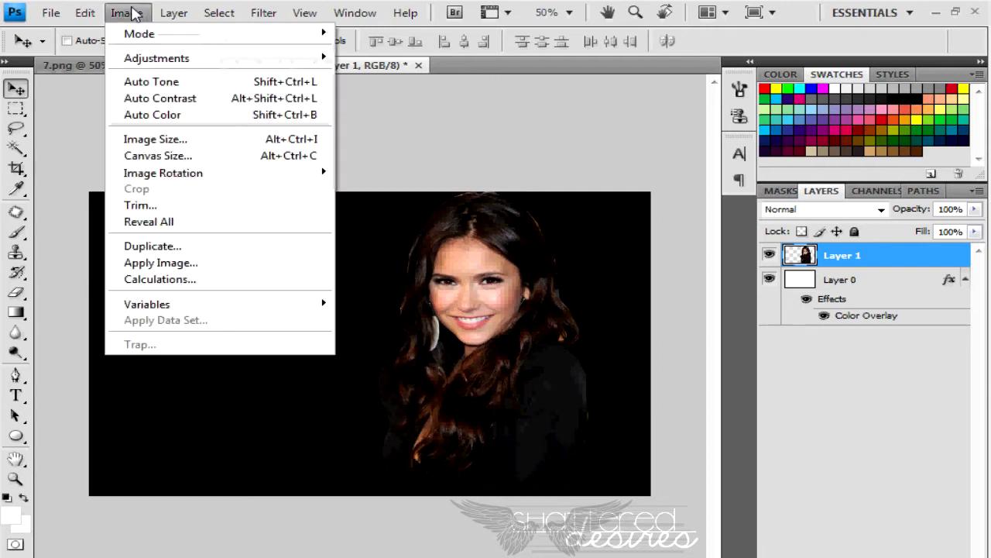
{"action": "mouse_move", "coordinate": [157, 59]}
{"action": "left_click", "coordinate": [459, 289]}
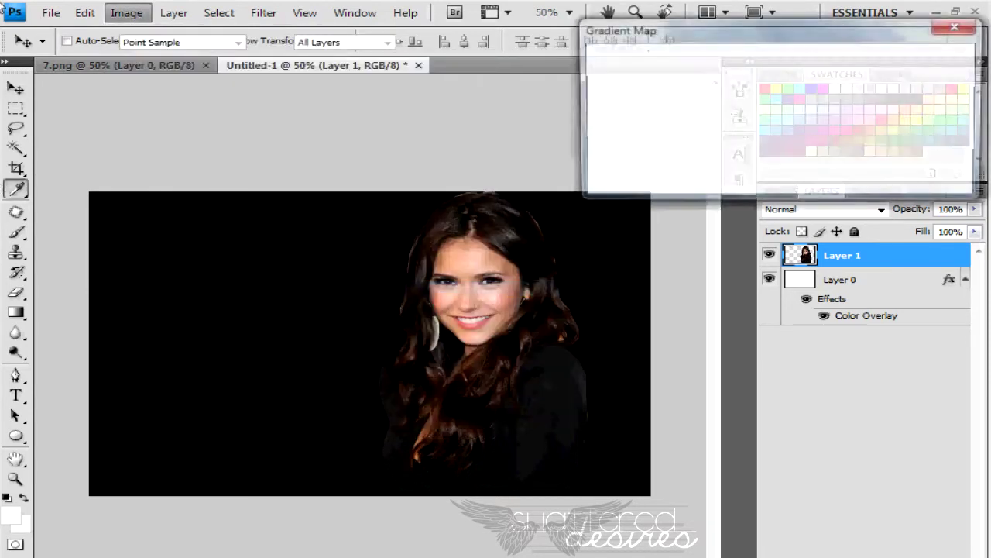
{"action": "left_click", "coordinate": [737, 102]}
{"action": "left_click", "coordinate": [711, 195]}
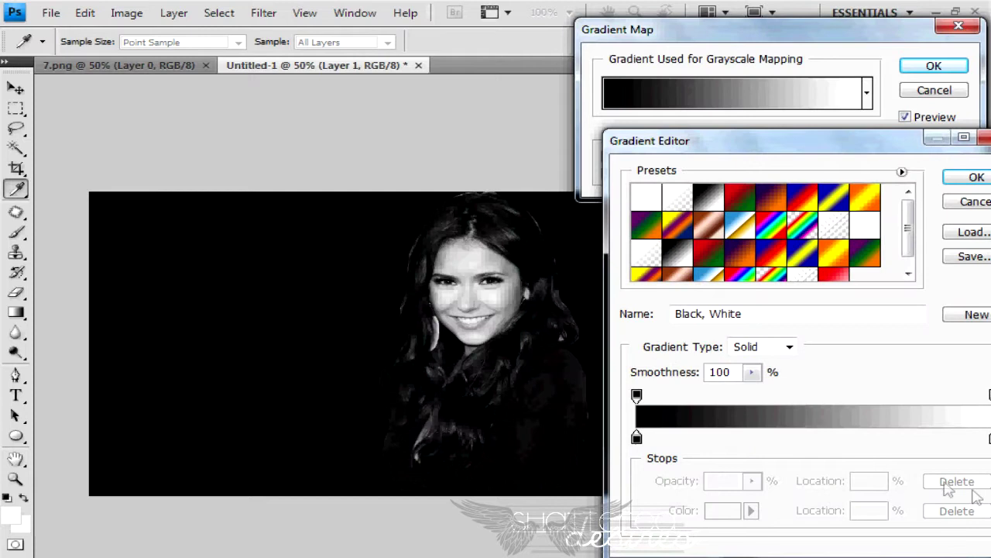
{"action": "left_click_drag", "start_coordinate": [989, 438], "coordinate": [948, 438]}
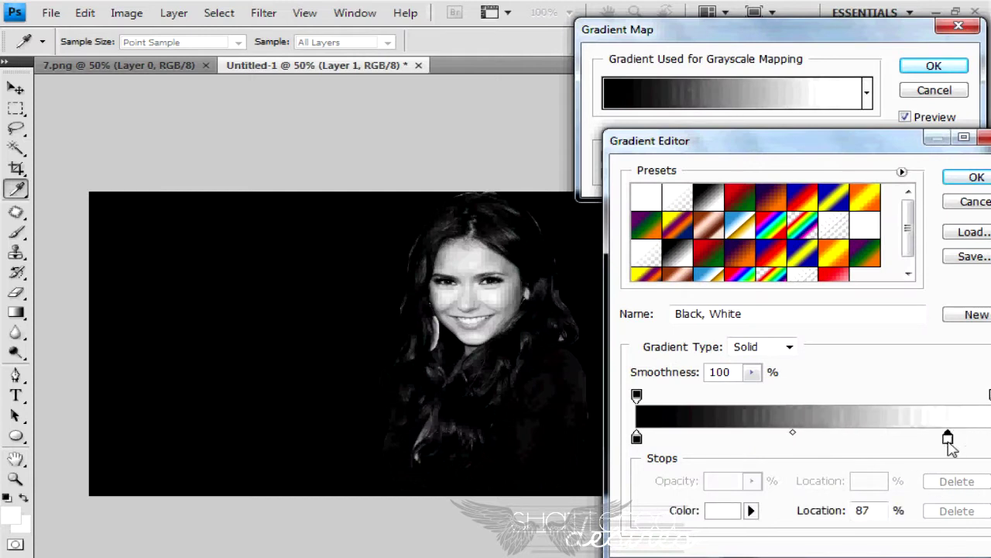
{"action": "mouse_move", "coordinate": [637, 437]}
{"action": "left_mouse_down"}
{"action": "mouse_move", "coordinate": [685, 438]}
{"action": "mouse_move", "coordinate": [647, 439]}
{"action": "mouse_move", "coordinate": [659, 443]}
{"action": "left_mouse_up"}
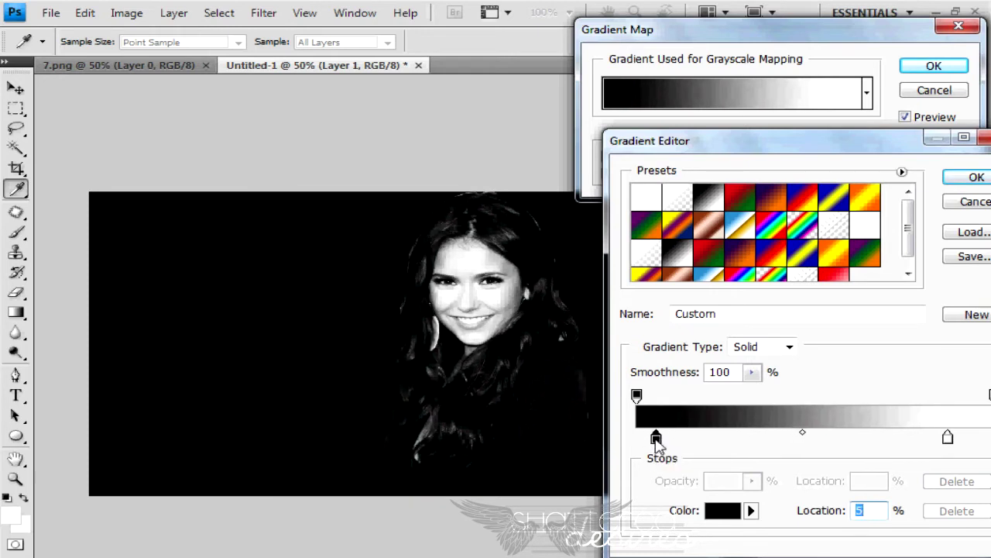
{"action": "left_click_drag", "start_coordinate": [951, 440], "coordinate": [926, 443]}
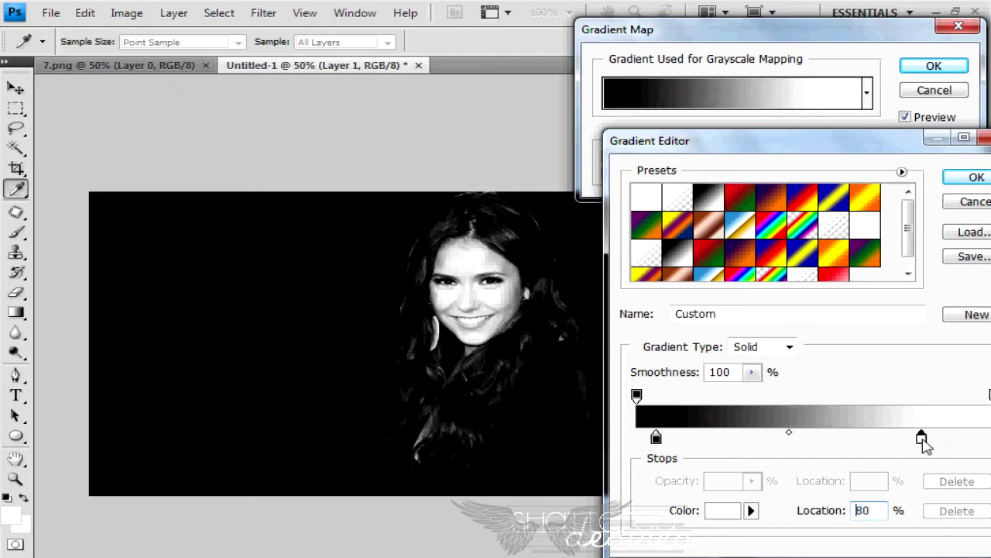
{"action": "left_click", "coordinate": [972, 179]}
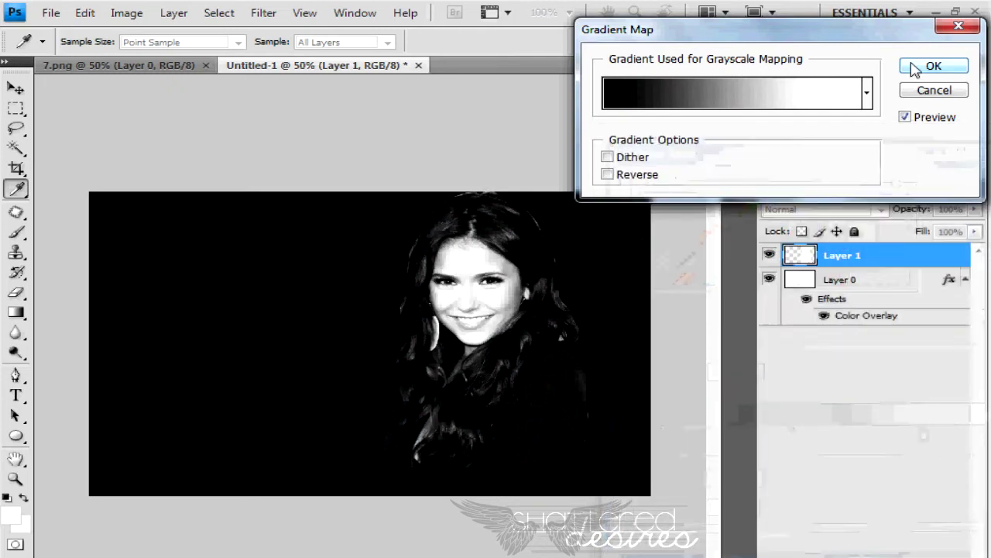
{"action": "left_click", "coordinate": [934, 66]}
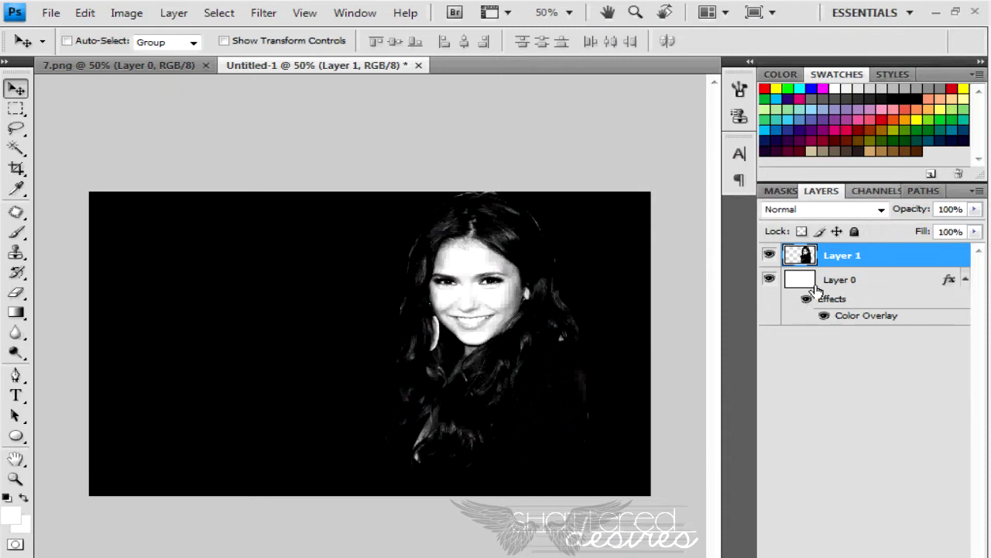
- Apply Smart Sharpen to the portrait and add a Stroke layer style to it
{"action": "left_click", "coordinate": [262, 12]}
{"action": "left_click", "coordinate": [283, 32]}
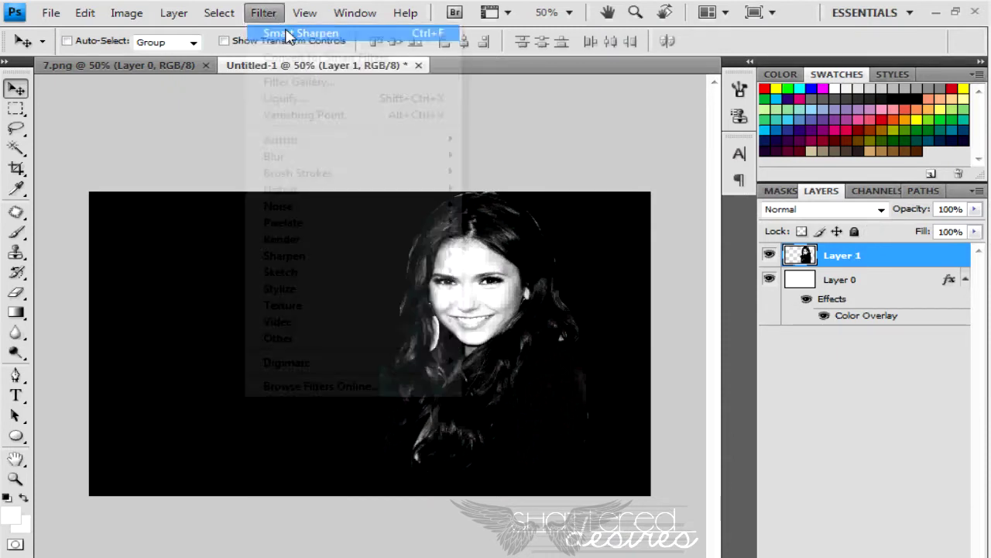
{"action": "double_click", "coordinate": [906, 258]}
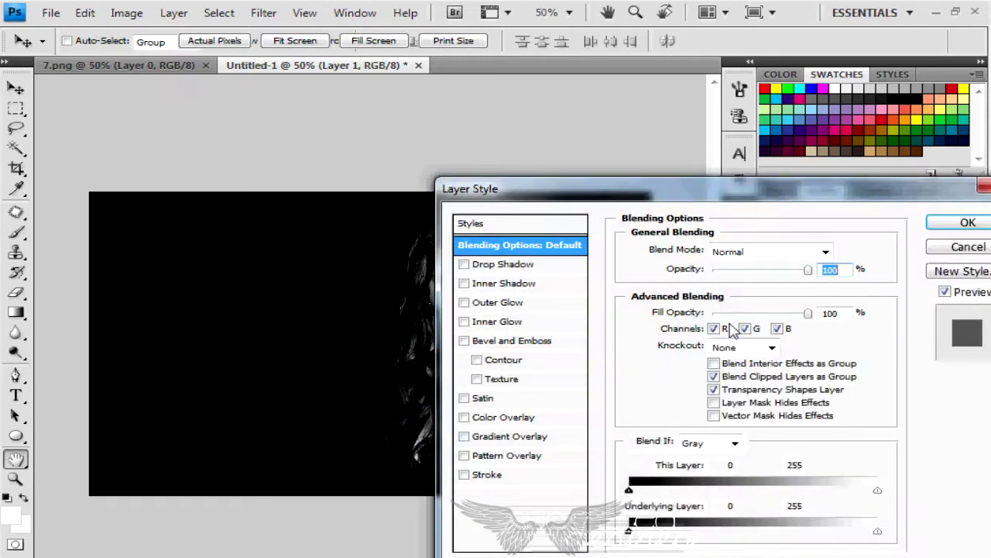
{"action": "left_click", "coordinate": [492, 474]}
{"action": "left_click_drag", "start_coordinate": [655, 189], "coordinate": [775, 197]}
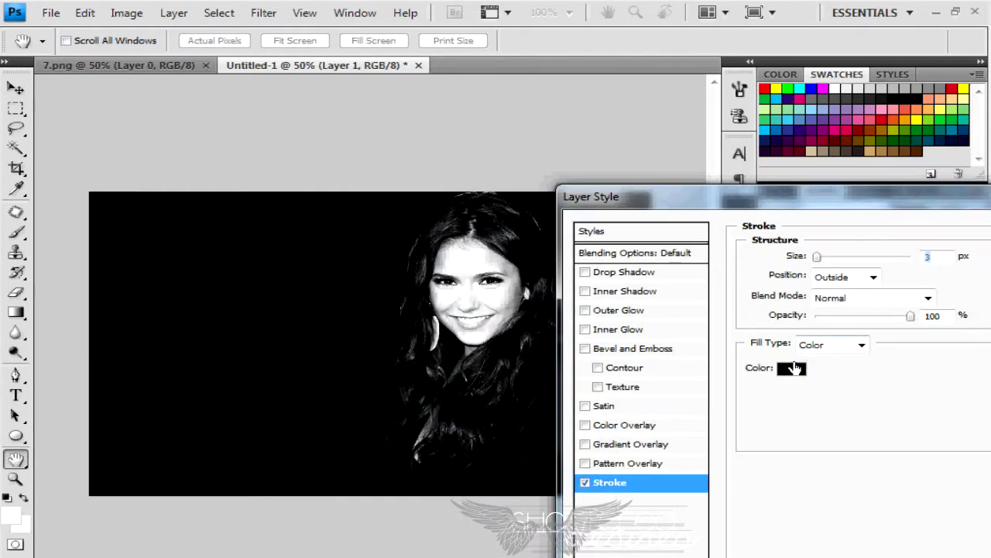
- Set the portrait's stroke to white at 7 px and apply the style
{"action": "left_click", "coordinate": [794, 368]}
{"action": "left_click", "coordinate": [430, 117]}
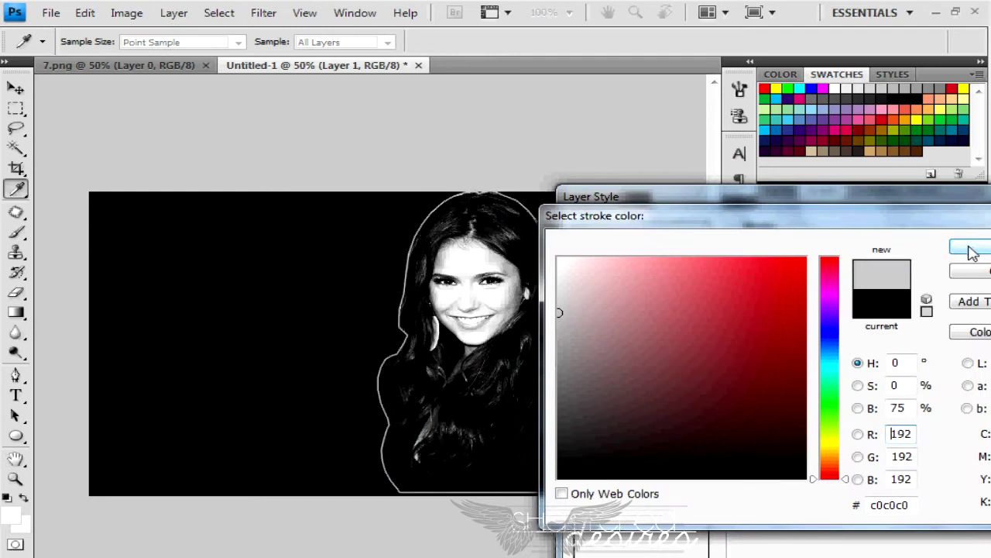
{"action": "left_click", "coordinate": [972, 253]}
{"action": "left_click", "coordinate": [789, 374]}
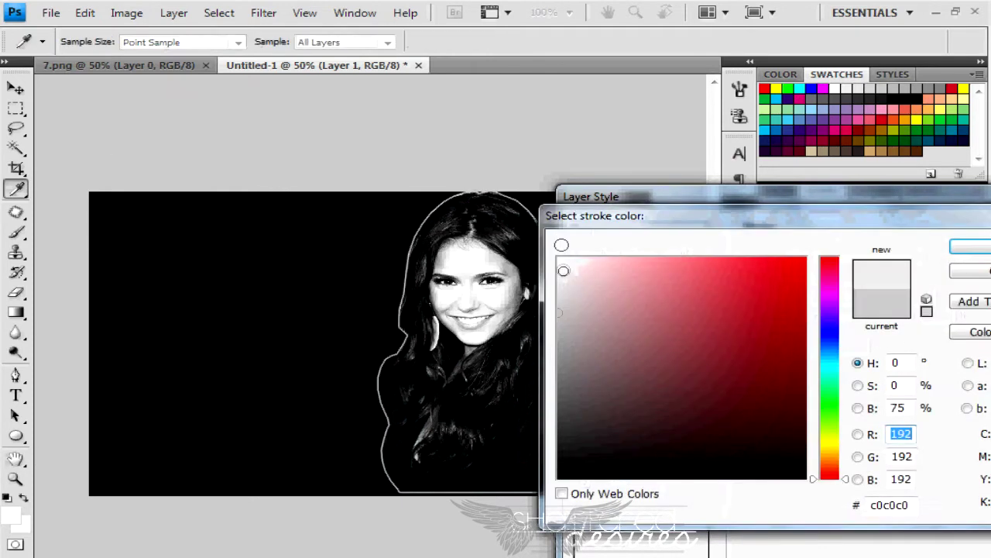
{"action": "left_click", "coordinate": [563, 270]}
{"action": "left_click", "coordinate": [969, 246]}
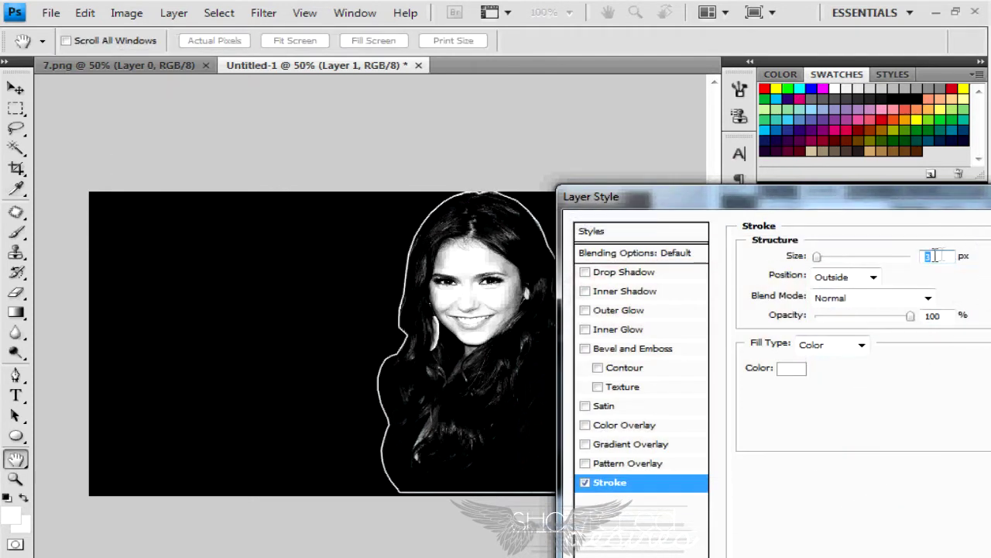
{"action": "left_click_drag", "start_coordinate": [820, 257], "coordinate": [824, 257]}
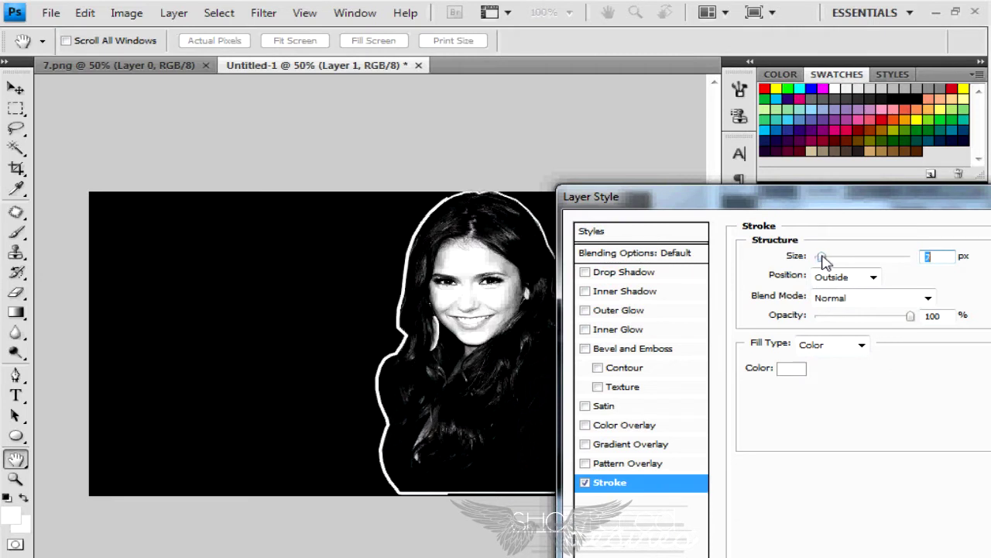
{"action": "left_click_drag", "start_coordinate": [970, 217], "coordinate": [856, 210]}
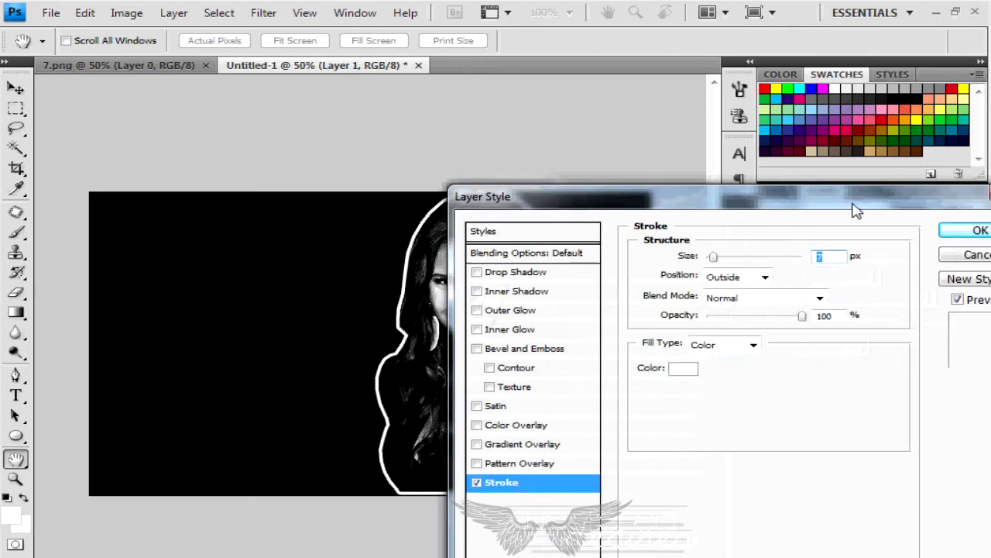
{"action": "left_click", "coordinate": [970, 232]}
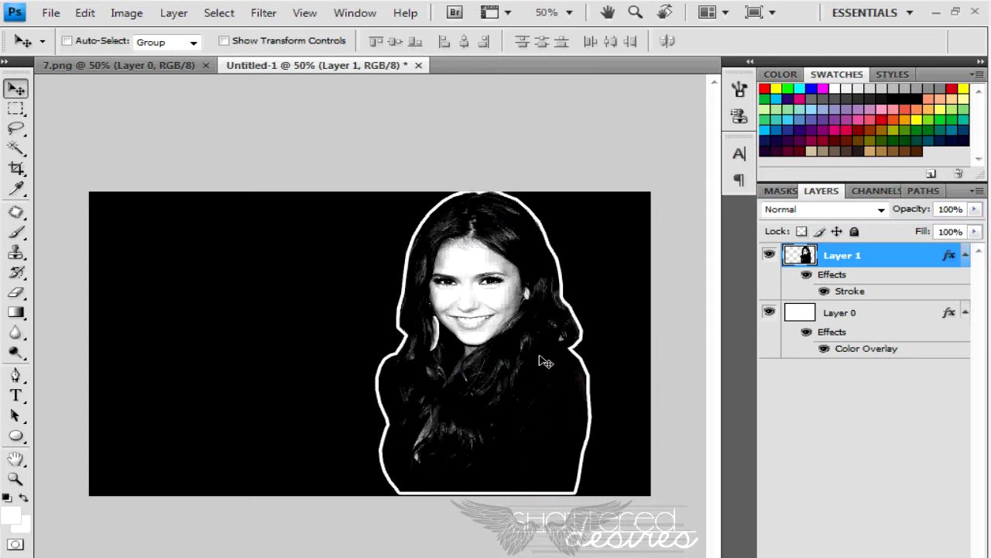
- Duplicate the stroked portrait layer and flip the copy horizontally
{"action": "left_click_drag", "start_coordinate": [546, 362], "coordinate": [550, 362]}
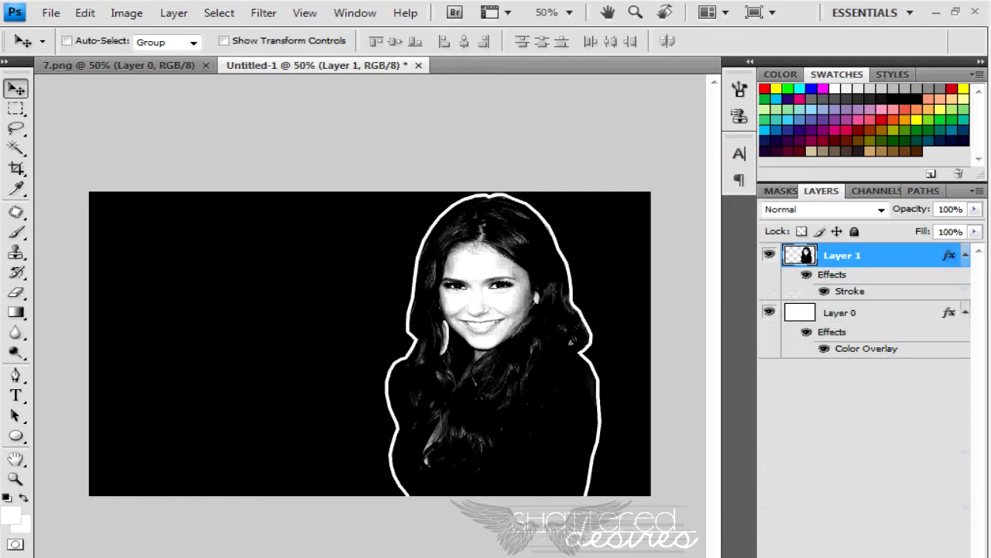
{"action": "left_click_drag", "start_coordinate": [864, 256], "coordinate": [933, 554]}
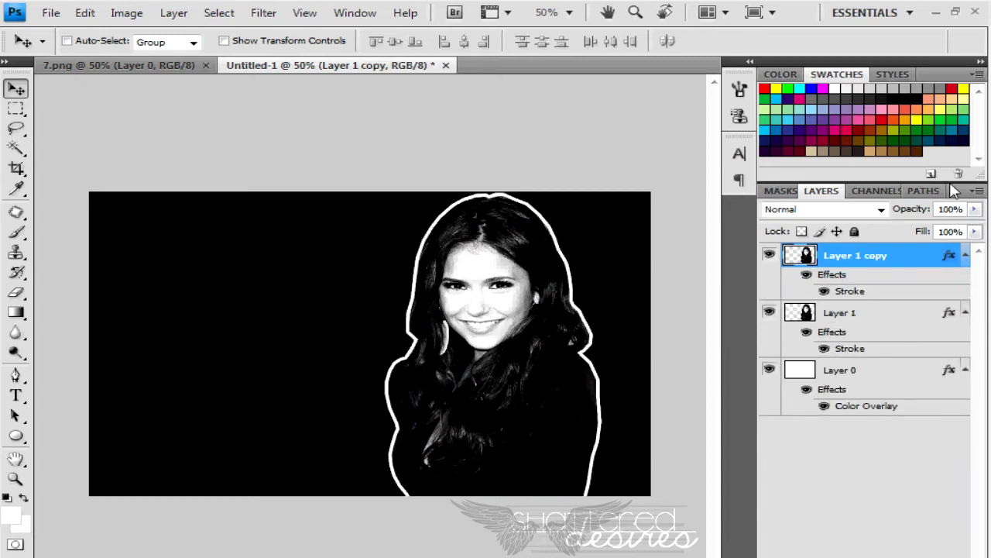
{"action": "left_click", "coordinate": [128, 13]}
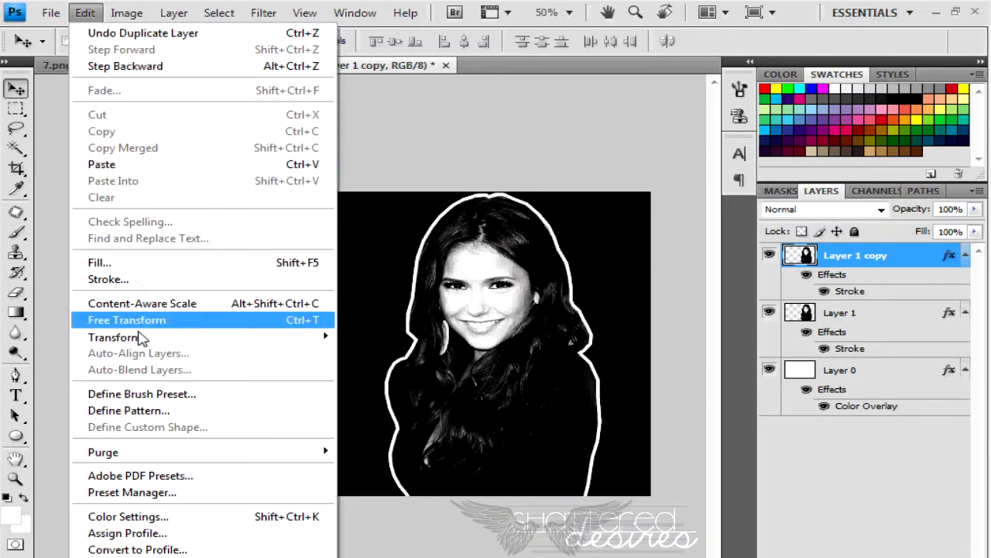
{"action": "left_click", "coordinate": [431, 525]}
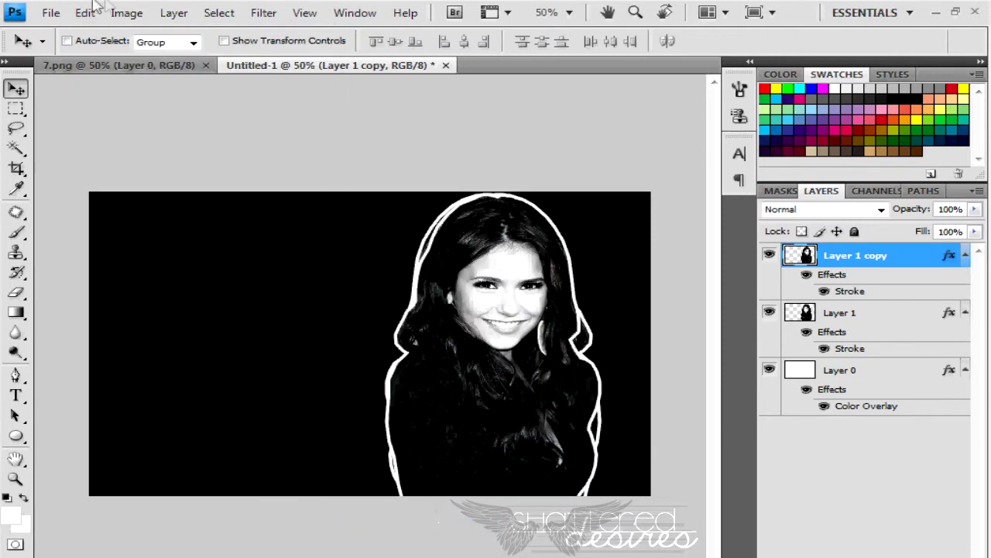
- Scale the flipped copy to about 64% and place it left of the original portrait
{"action": "left_click", "coordinate": [86, 13]}
{"action": "left_click", "coordinate": [147, 322]}
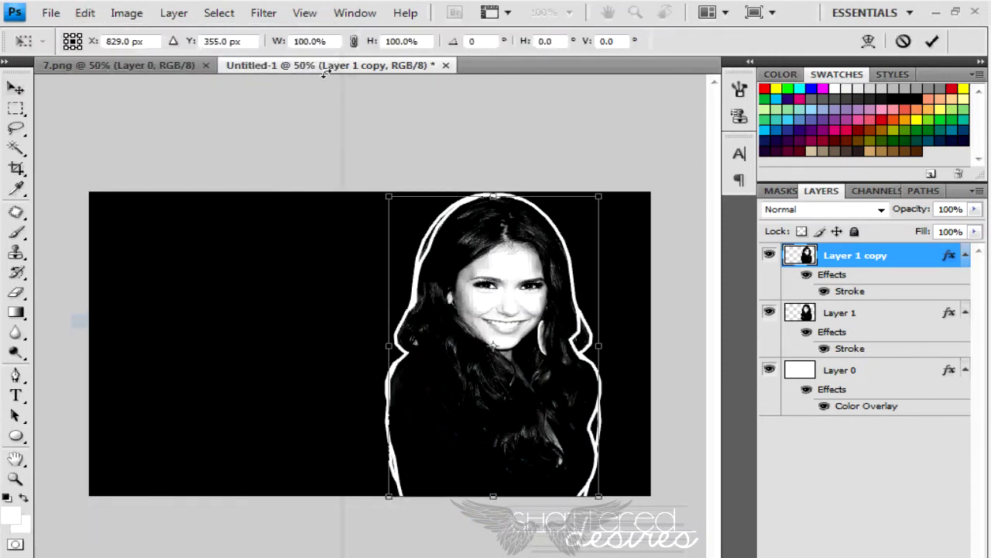
{"action": "mouse_move", "coordinate": [608, 195]}
{"action": "left_mouse_down"}
{"action": "mouse_move", "coordinate": [529, 292]}
{"action": "mouse_move", "coordinate": [488, 313]}
{"action": "left_mouse_up"}
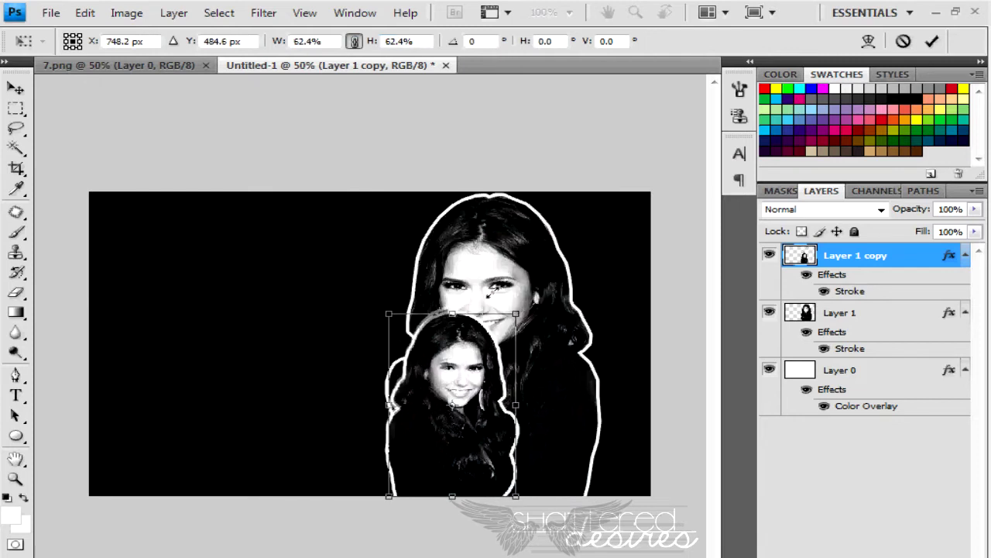
{"action": "left_click_drag", "start_coordinate": [418, 361], "coordinate": [360, 361]}
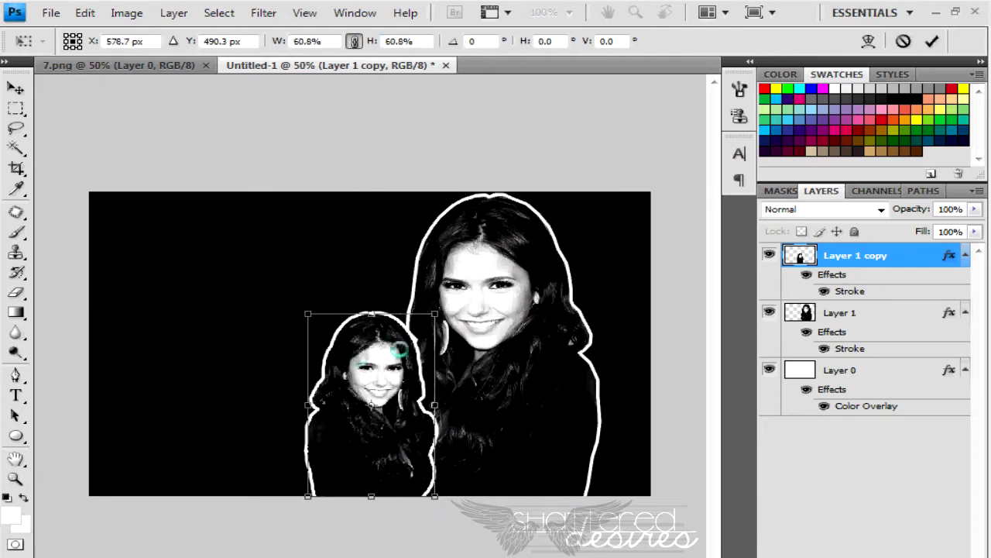
{"action": "left_click_drag", "start_coordinate": [440, 312], "coordinate": [454, 296]}
{"action": "left_click", "coordinate": [931, 41]}
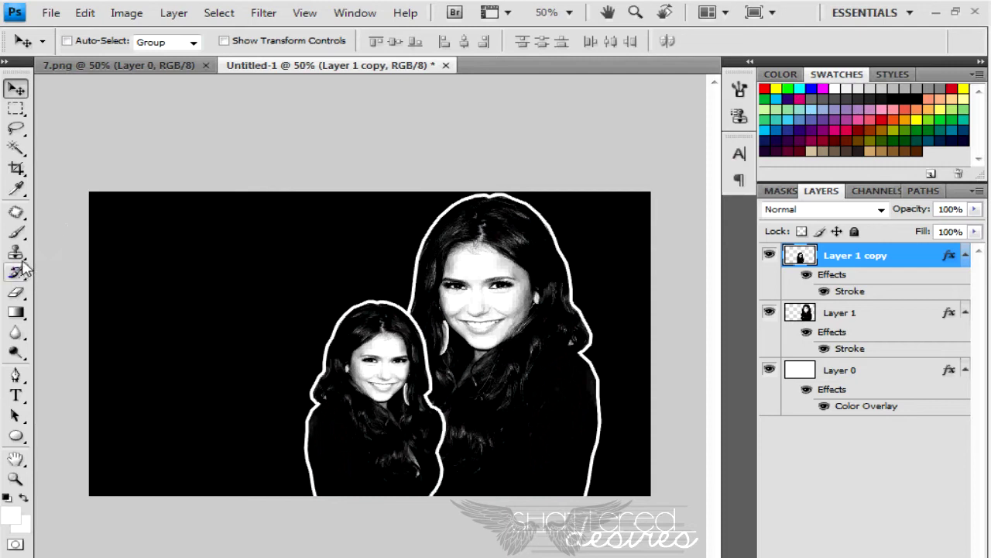
{"action": "left_click", "coordinate": [16, 232]}
- Select the 321 wing brush at 288 px and create a new empty Layer 2
{"action": "left_click", "coordinate": [126, 41]}
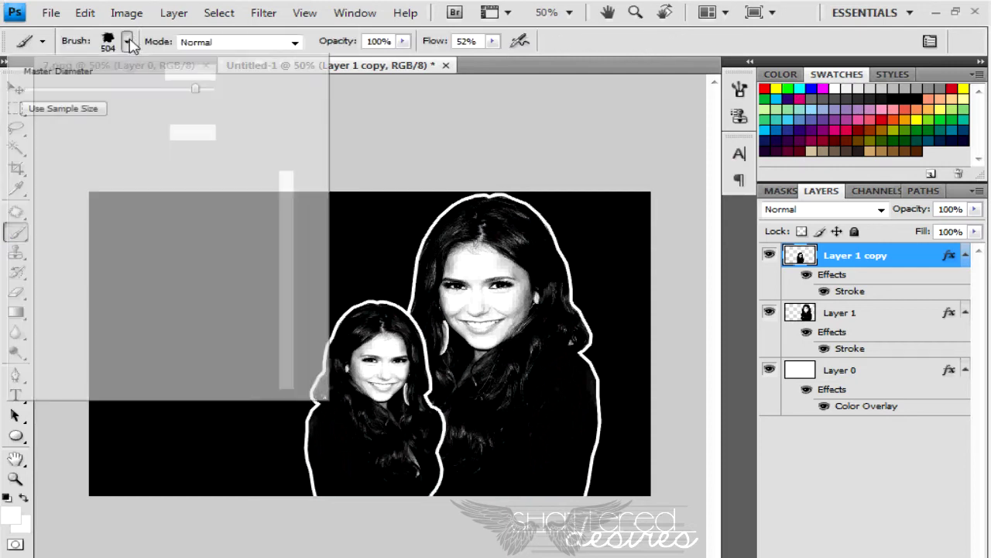
{"action": "scroll", "coordinate": [298, 343], "scroll_direction": "down", "scroll_amount": 3}
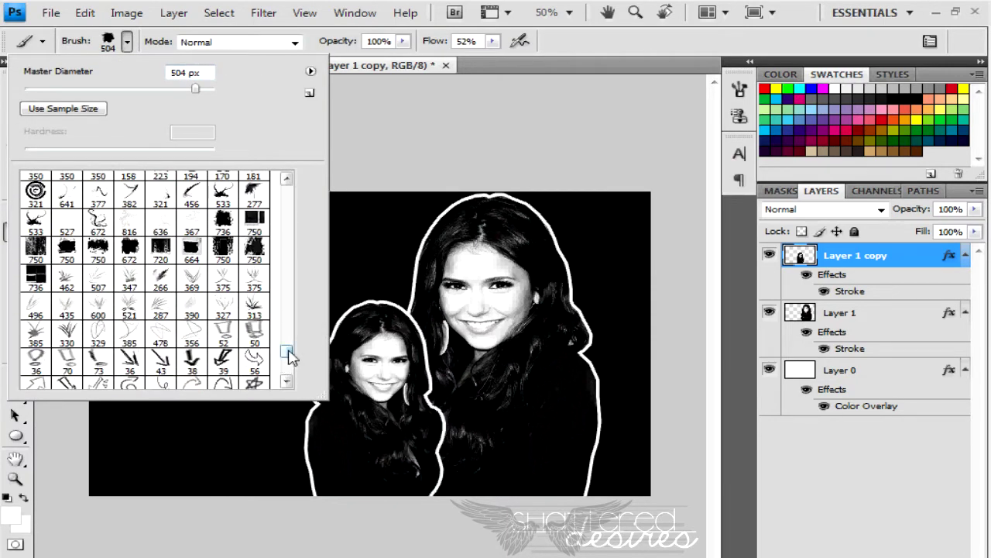
{"action": "scroll", "coordinate": [288, 357], "scroll_direction": "down", "scroll_amount": 5}
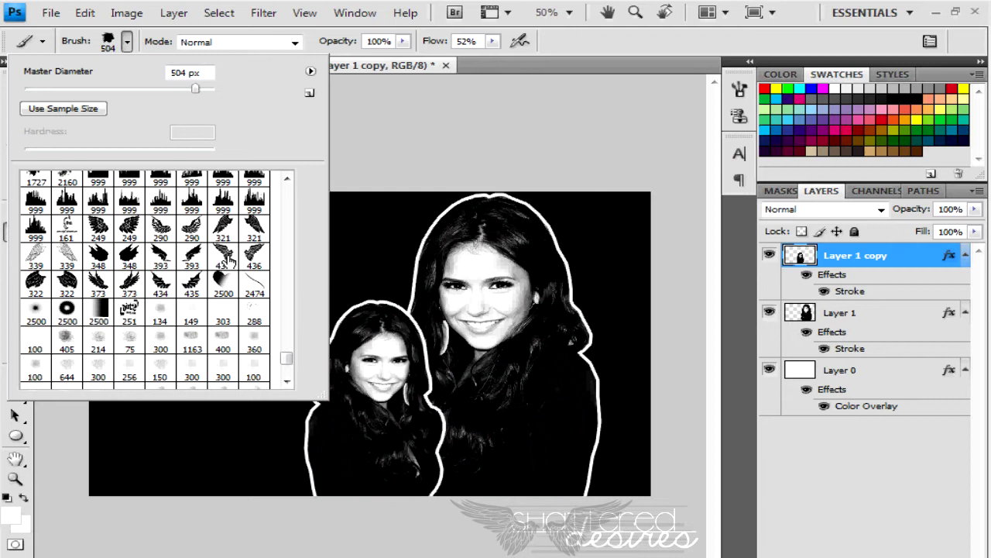
{"action": "left_click", "coordinate": [223, 228]}
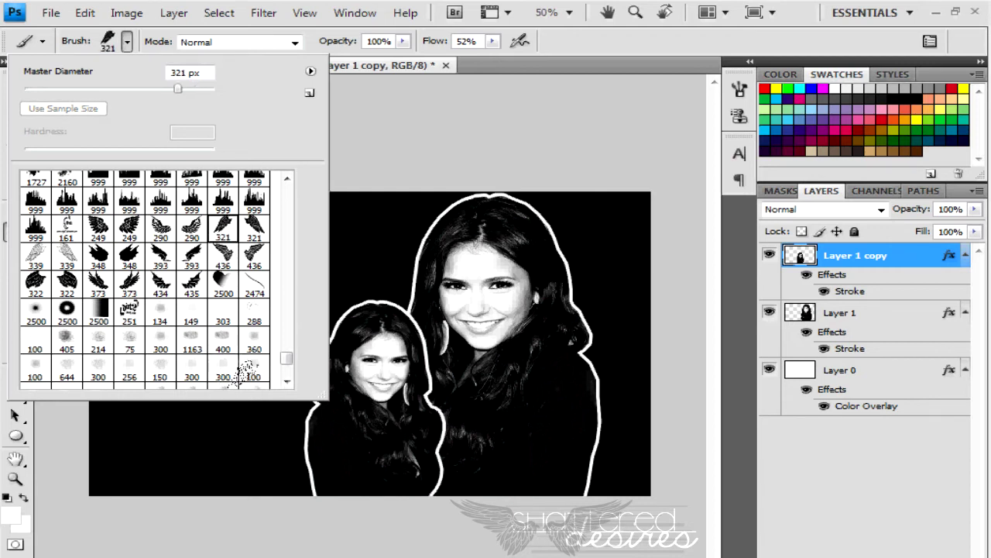
{"action": "left_click_drag", "start_coordinate": [178, 89], "coordinate": [175, 89]}
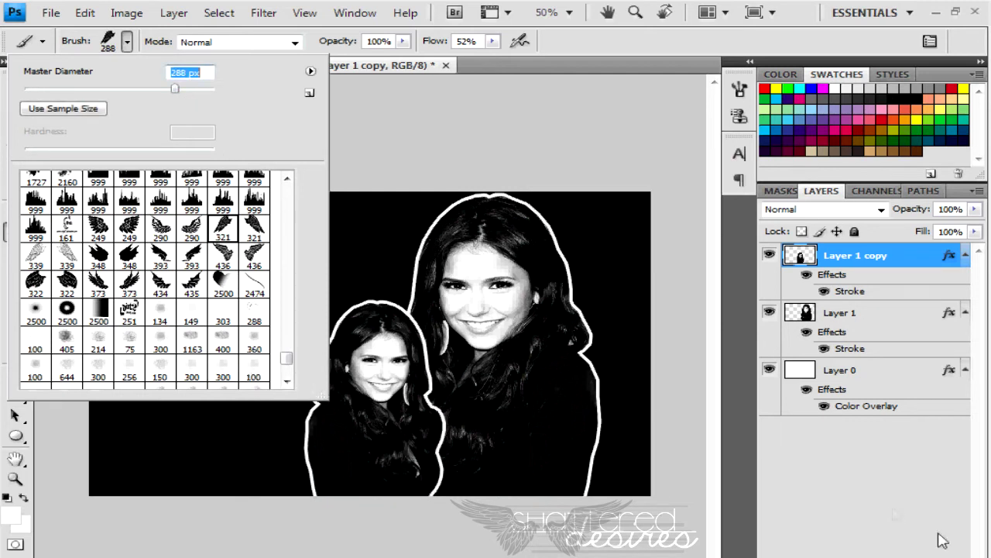
{"action": "key", "text": "Return"}
{"action": "key", "text": "ctrl+alt+shift+n"}
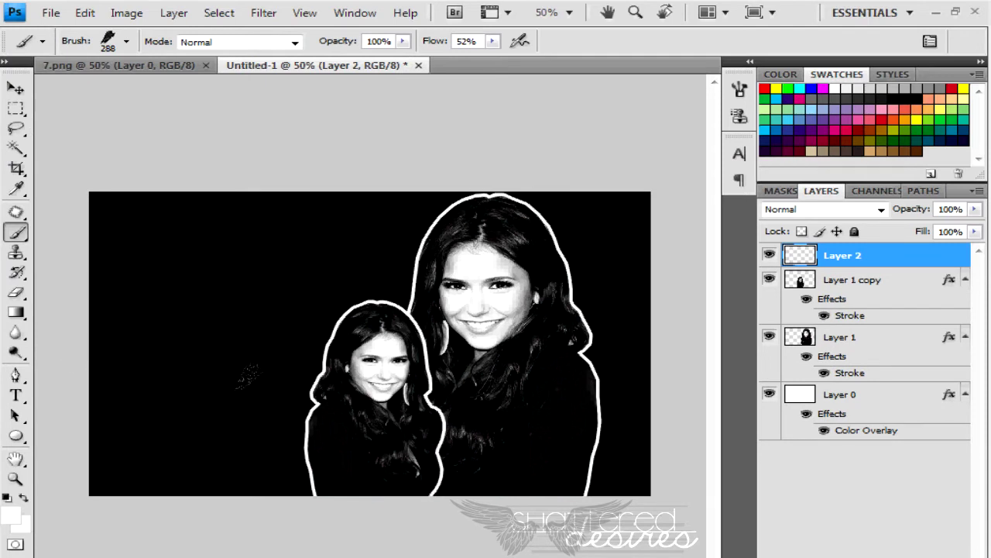
- Stamp a grey wing left of the smaller woman and duplicate the wing layer
{"action": "left_click", "coordinate": [282, 427]}
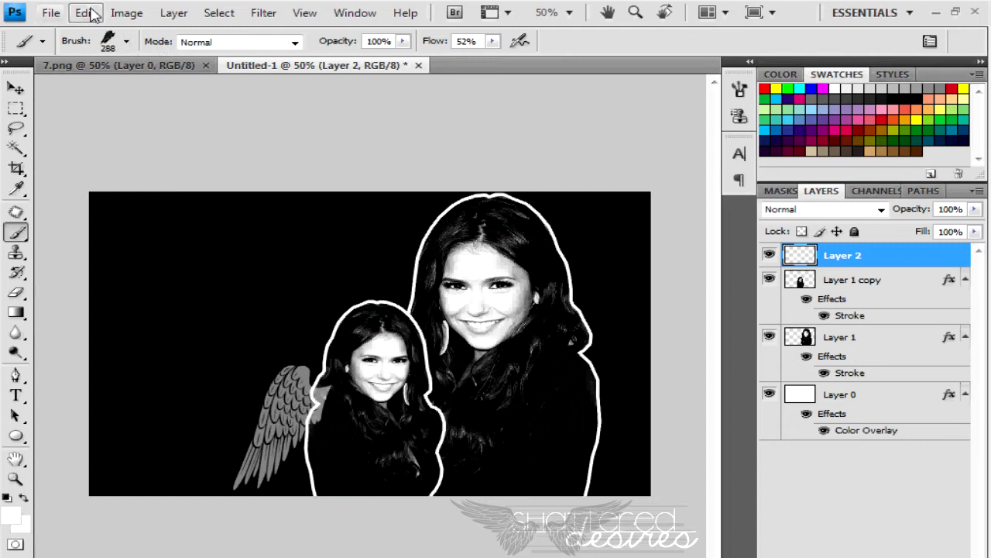
{"action": "mouse_move", "coordinate": [883, 256]}
{"action": "left_mouse_down"}
{"action": "mouse_move", "coordinate": [979, 444]}
{"action": "mouse_move", "coordinate": [983, 536]}
{"action": "left_mouse_up"}
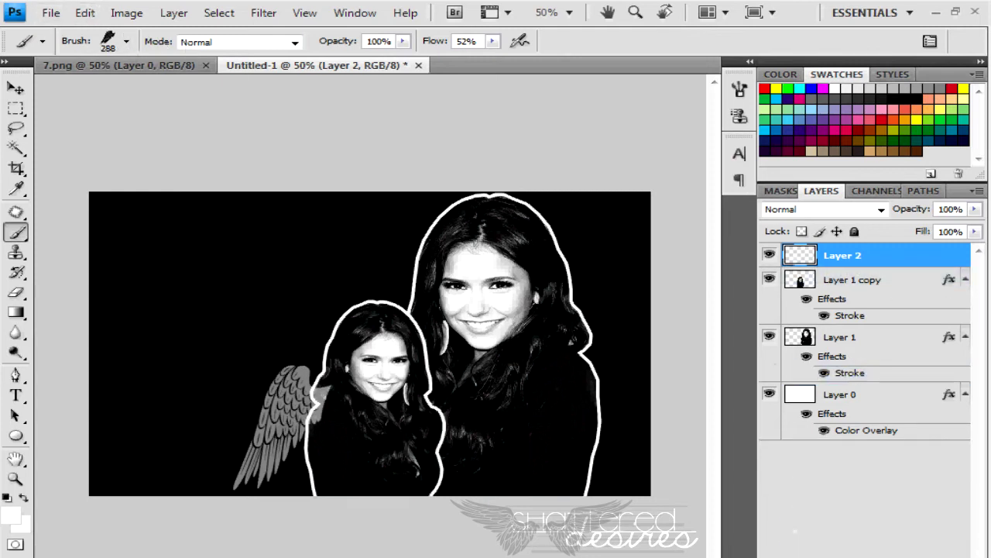
{"action": "key", "text": "ctrl+j"}
- Mirror the wing copy, move it right, and stack Layer 1 copy above the wings
{"action": "left_click", "coordinate": [85, 12]}
{"action": "mouse_move", "coordinate": [114, 337]}
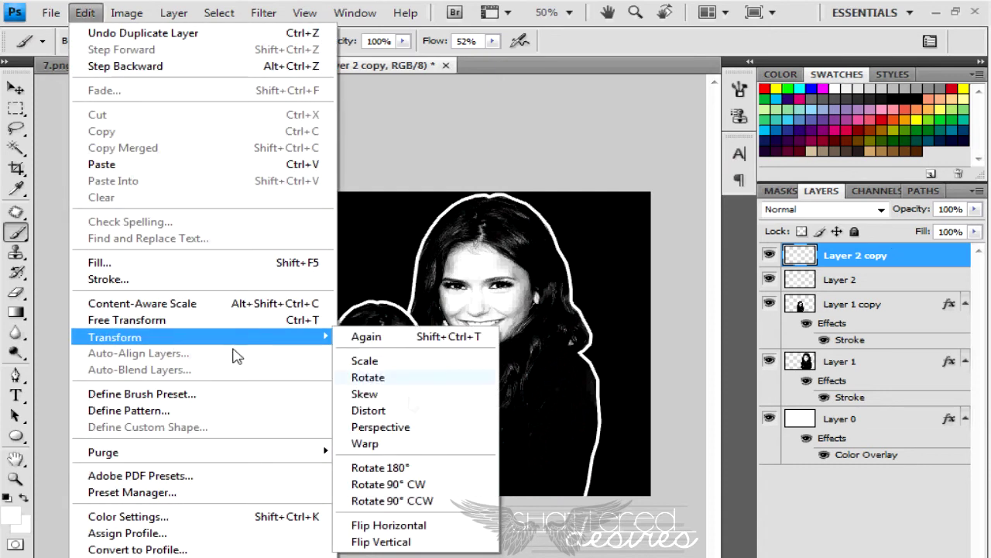
{"action": "left_click", "coordinate": [457, 525]}
{"action": "key", "text": "v"}
{"action": "left_click_drag", "start_coordinate": [315, 431], "coordinate": [487, 428]}
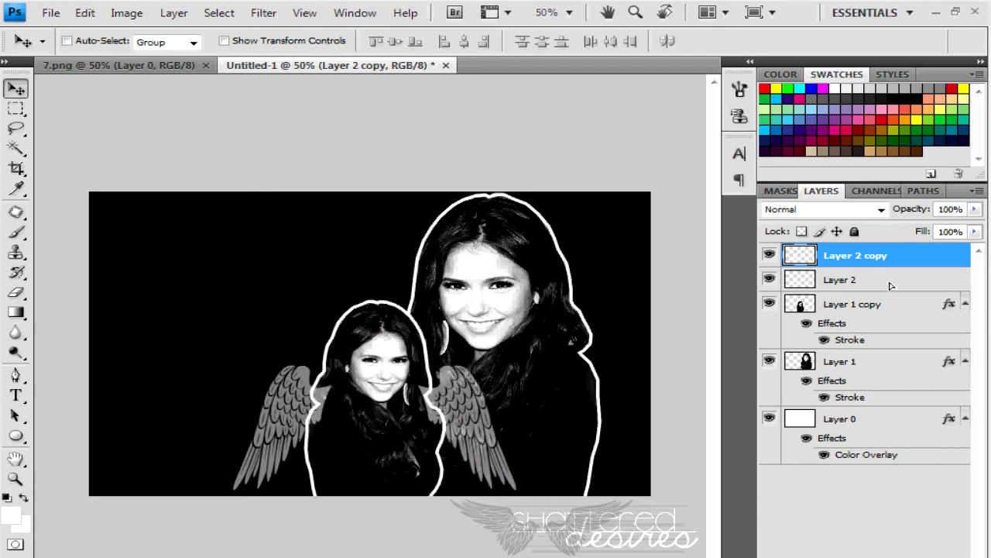
{"action": "left_click_drag", "start_coordinate": [843, 304], "coordinate": [832, 244]}
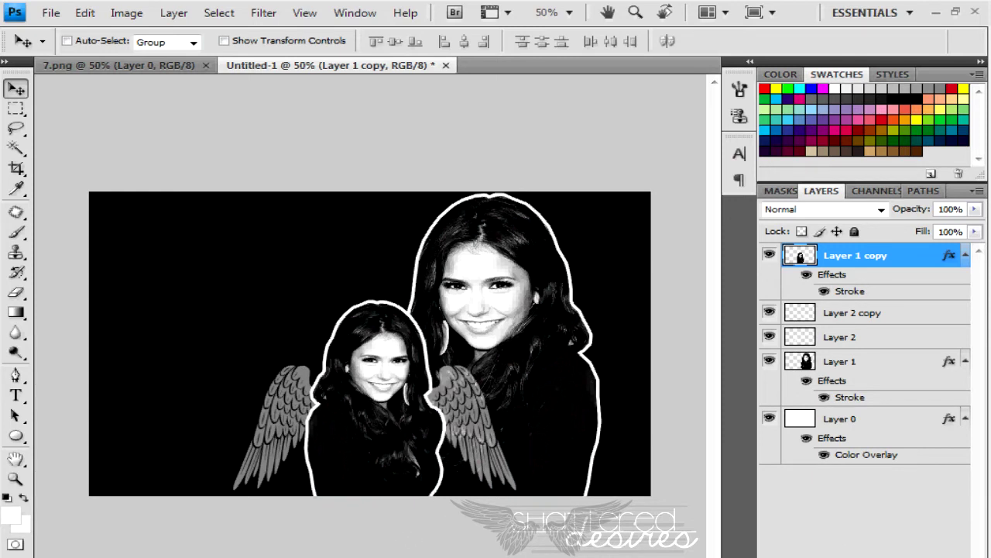
- Stamp a large 2500 halftone heart on new Layer 3 and move it just above Layer 0
{"action": "key", "text": "ctrl+shift+alt+n"}
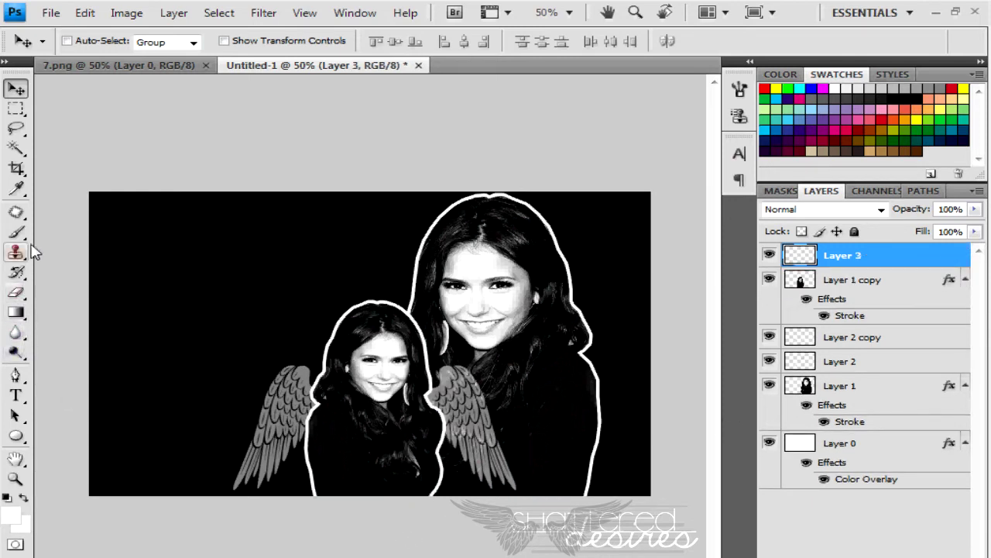
{"action": "left_click", "coordinate": [16, 231]}
{"action": "left_click", "coordinate": [127, 42]}
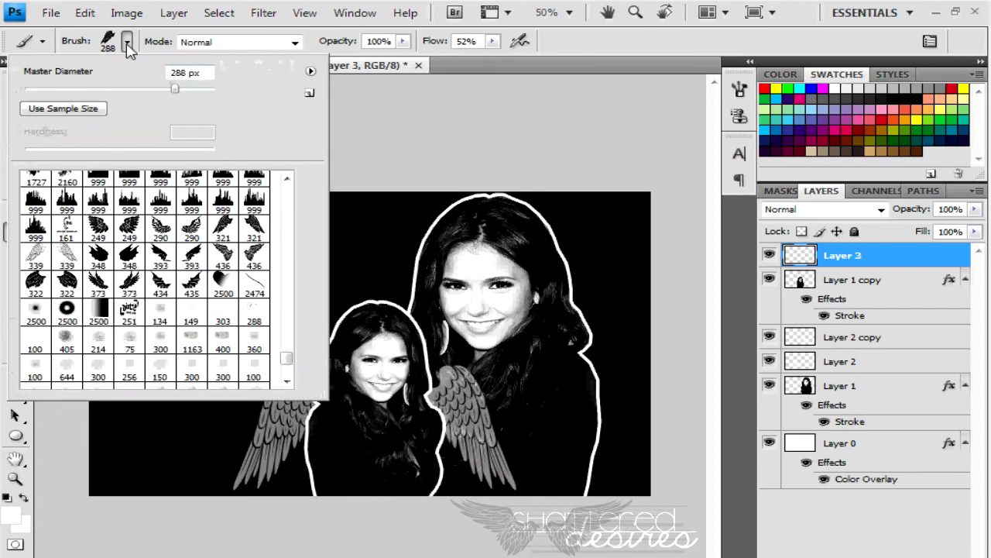
{"action": "left_click", "coordinate": [223, 285]}
{"action": "left_click_drag", "start_coordinate": [210, 91], "coordinate": [201, 90]}
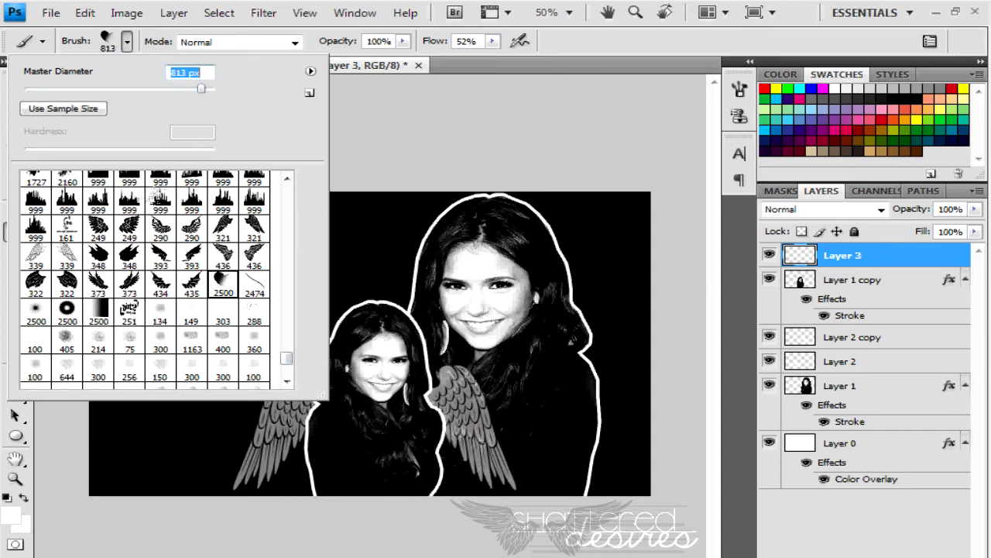
{"action": "left_click", "coordinate": [591, 57]}
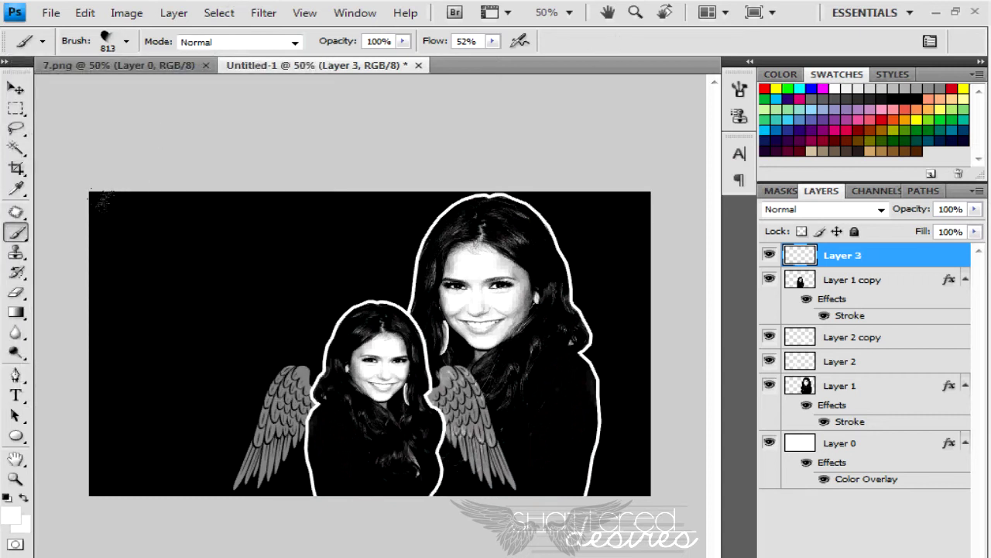
{"action": "left_click", "coordinate": [259, 345]}
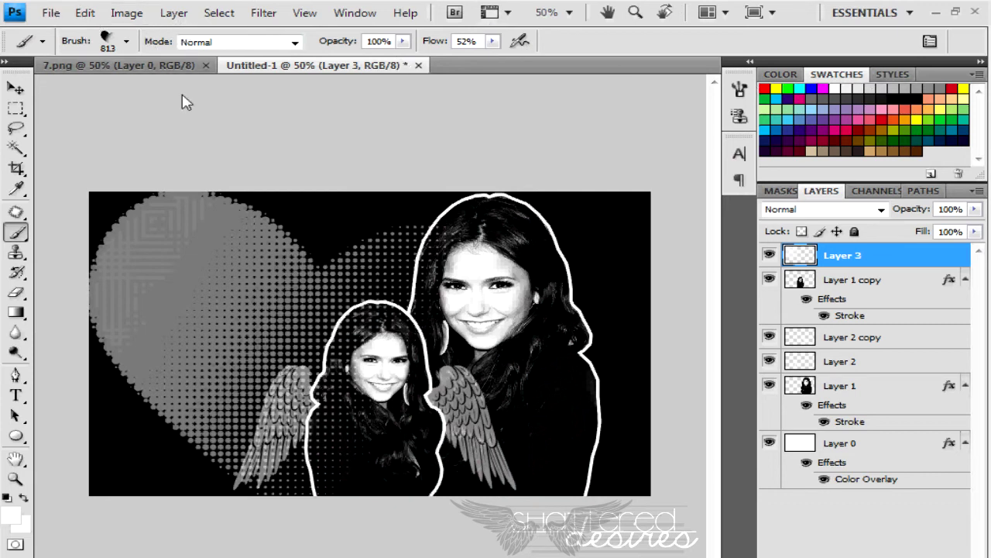
{"action": "mouse_move", "coordinate": [885, 255]}
{"action": "left_mouse_down"}
{"action": "mouse_move", "coordinate": [873, 311]}
{"action": "mouse_move", "coordinate": [884, 419]}
{"action": "left_mouse_up"}
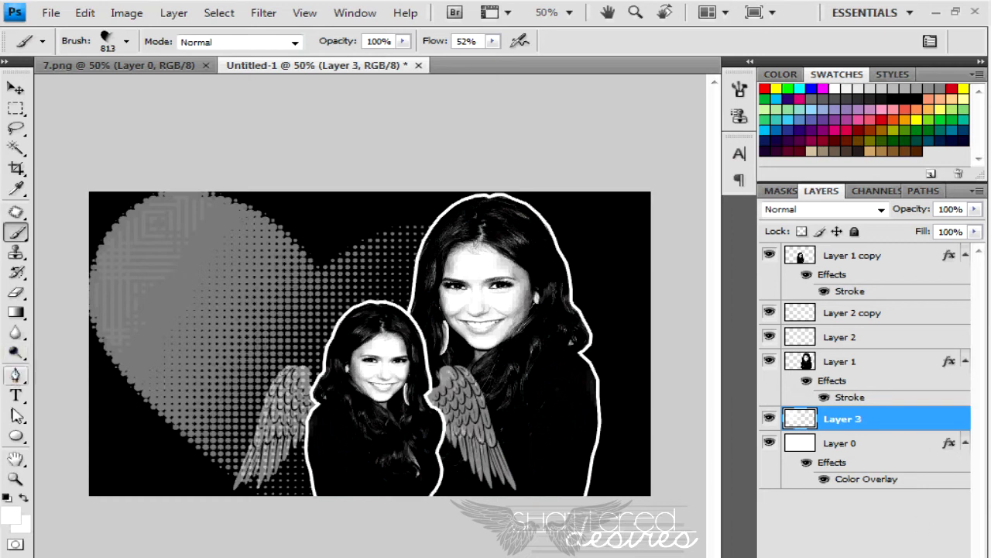
- Type the woman's name in 60 pt New Garden Light over the heart, then add empty Layer 4
{"action": "left_click", "coordinate": [15, 395]}
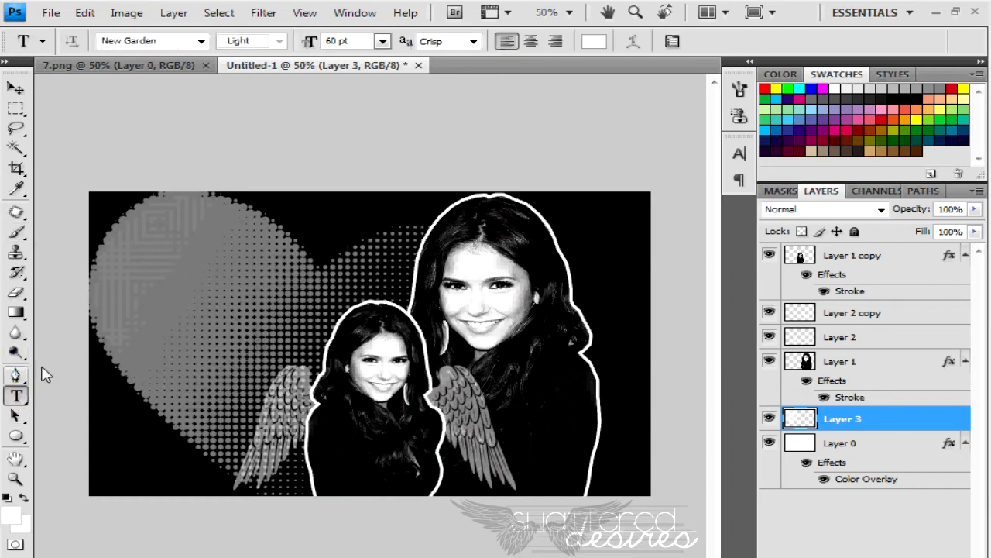
{"action": "left_click", "coordinate": [164, 326]}
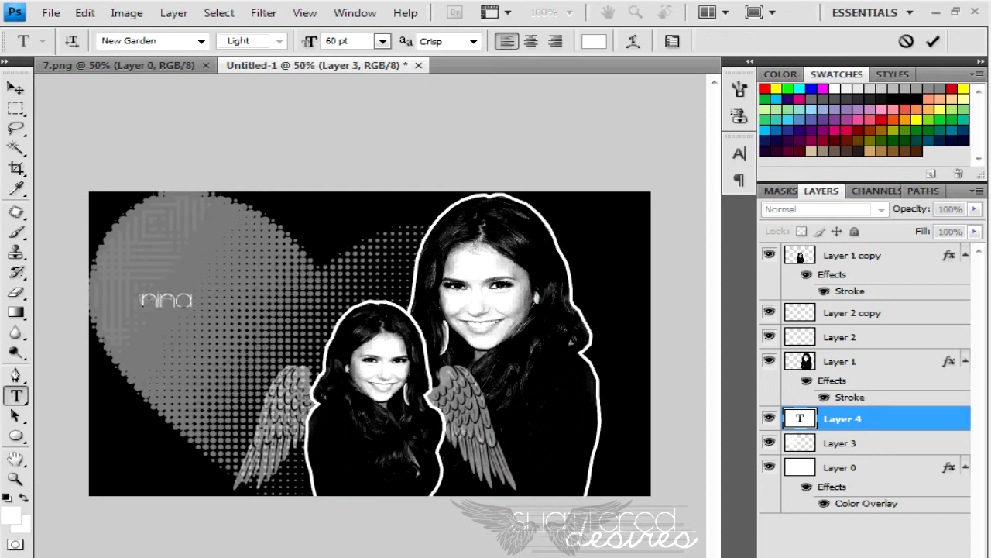
{"action": "type", "text": "nina dobrev"}
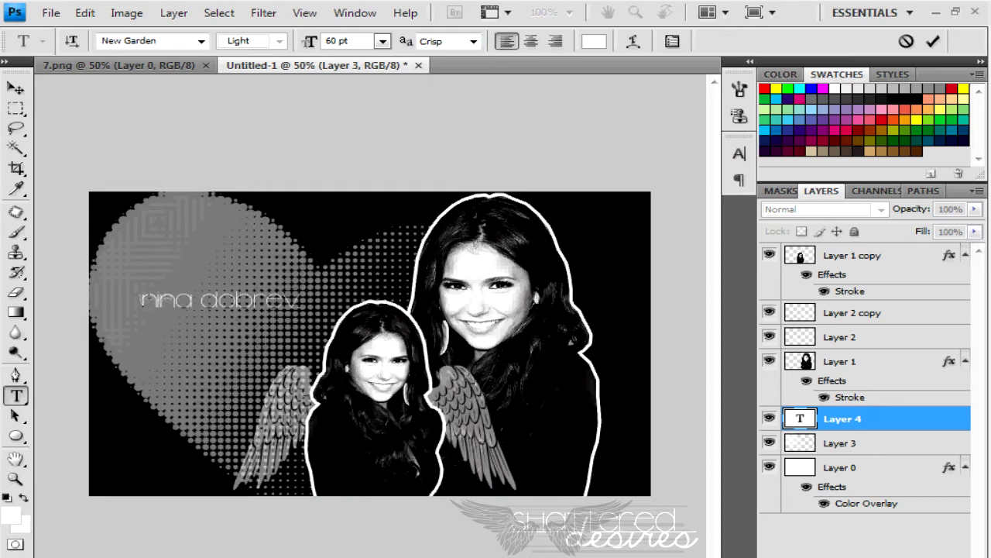
{"action": "left_click_drag", "start_coordinate": [240, 339], "coordinate": [205, 336]}
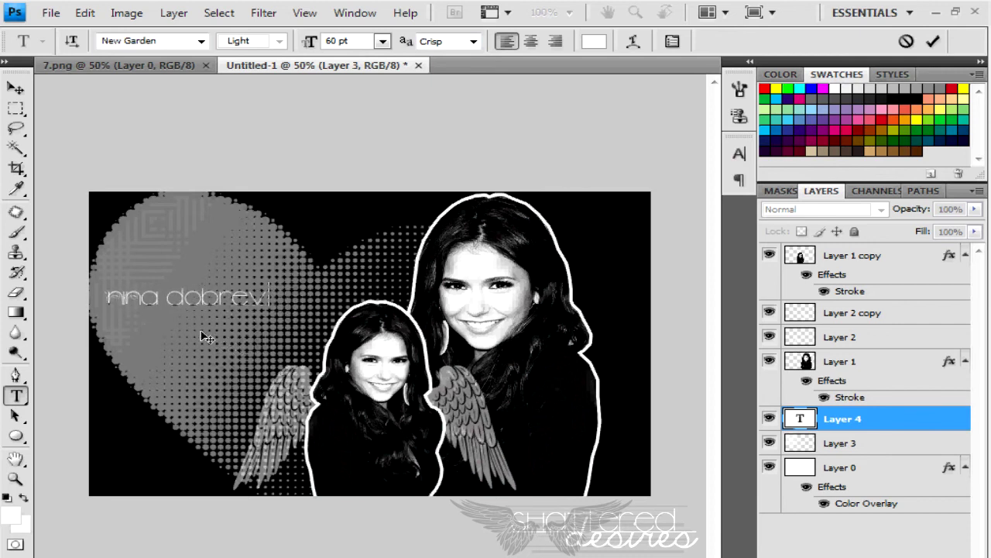
{"action": "left_click", "coordinate": [932, 41]}
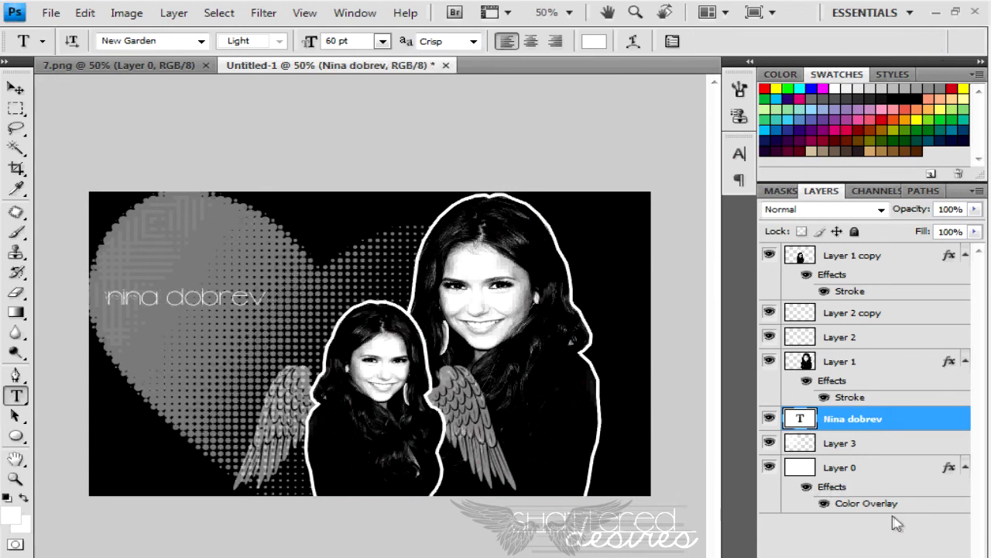
{"action": "left_click", "coordinate": [868, 256]}
{"action": "key", "text": "ctrl+shift+alt+n"}
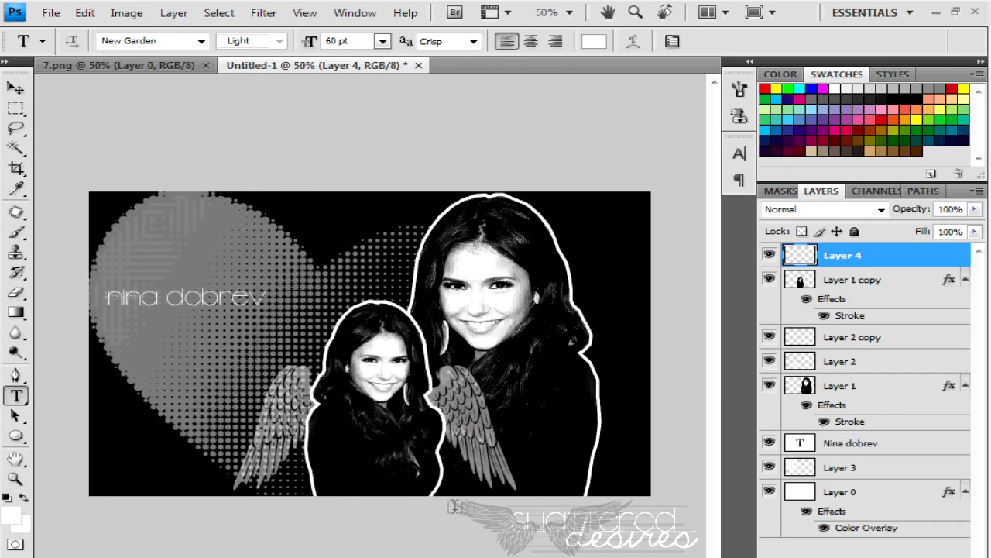
- Stamp the 1280 sparkle texture brush at 1399 px across the whole banner on Layer 4
{"action": "left_click", "coordinate": [16, 232]}
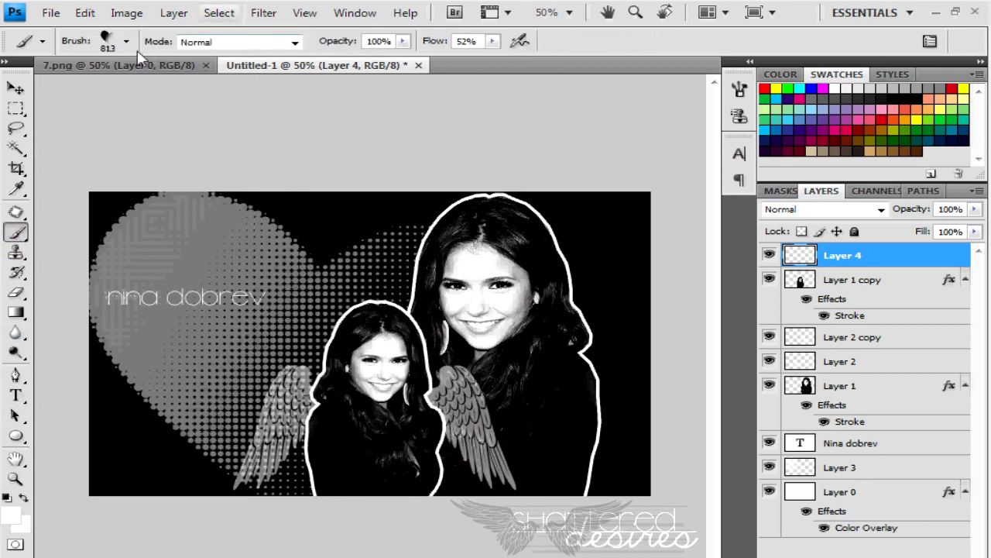
{"action": "left_click", "coordinate": [125, 41]}
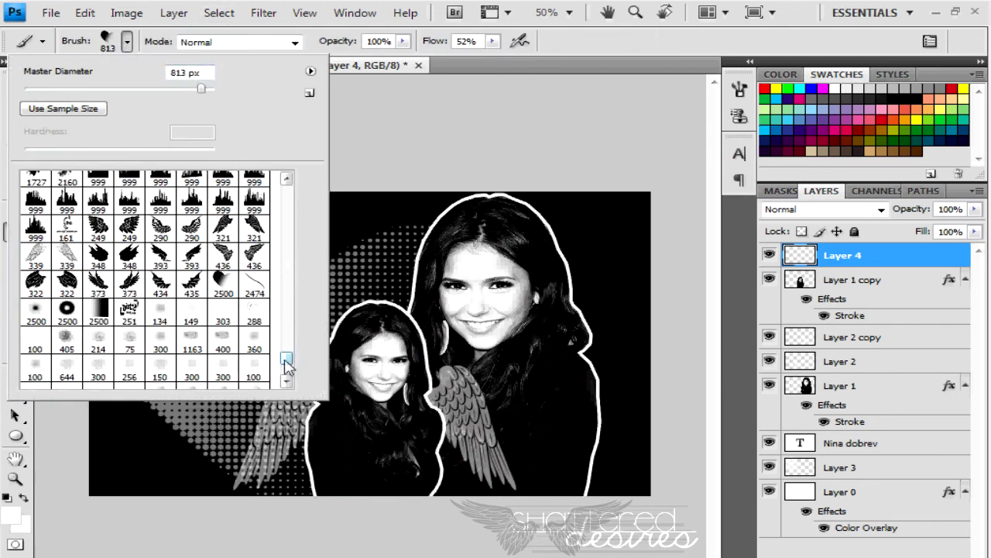
{"action": "left_click_drag", "start_coordinate": [287, 361], "coordinate": [287, 344]}
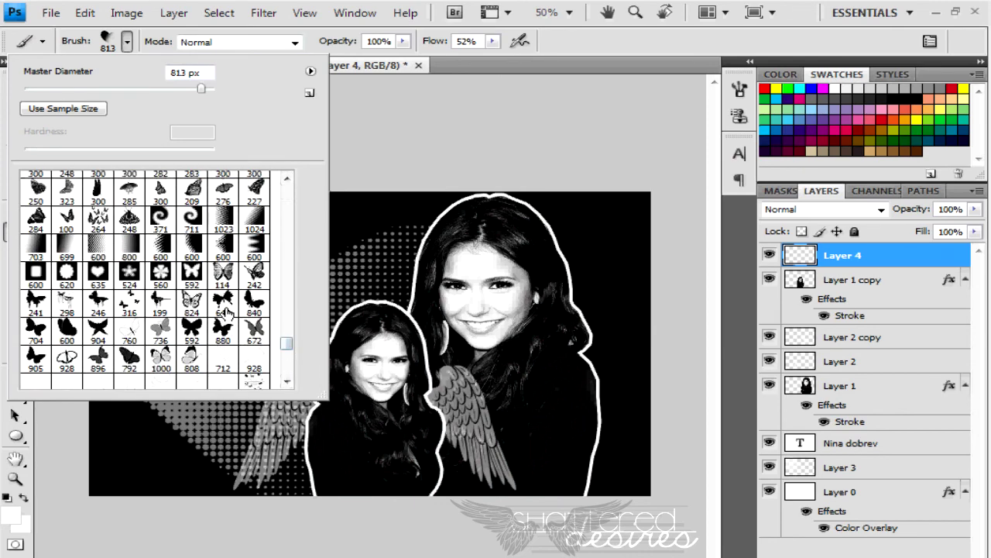
{"action": "scroll", "coordinate": [225, 314], "scroll_direction": "up", "scroll_amount": 3}
{"action": "scroll", "coordinate": [226, 315], "scroll_direction": "up", "scroll_amount": 3}
{"action": "scroll", "coordinate": [224, 317], "scroll_direction": "up", "scroll_amount": 3}
{"action": "scroll", "coordinate": [225, 319], "scroll_direction": "up", "scroll_amount": 3}
{"action": "scroll", "coordinate": [225, 319], "scroll_direction": "up", "scroll_amount": 1}
{"action": "left_click", "coordinate": [67, 302]}
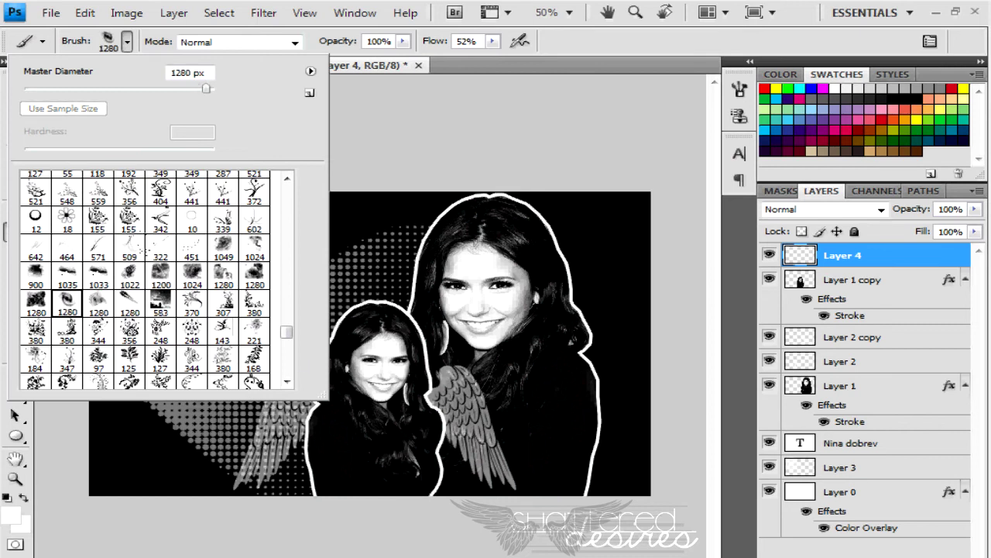
{"action": "left_click_drag", "start_coordinate": [207, 92], "coordinate": [211, 91]}
{"action": "key", "text": "Return"}
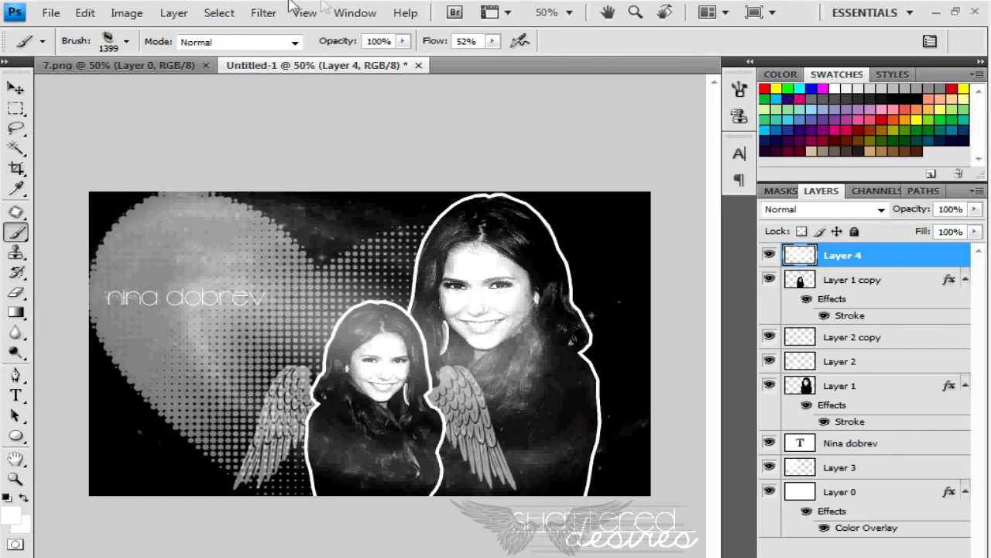
{"action": "left_click", "coordinate": [19, 91]}
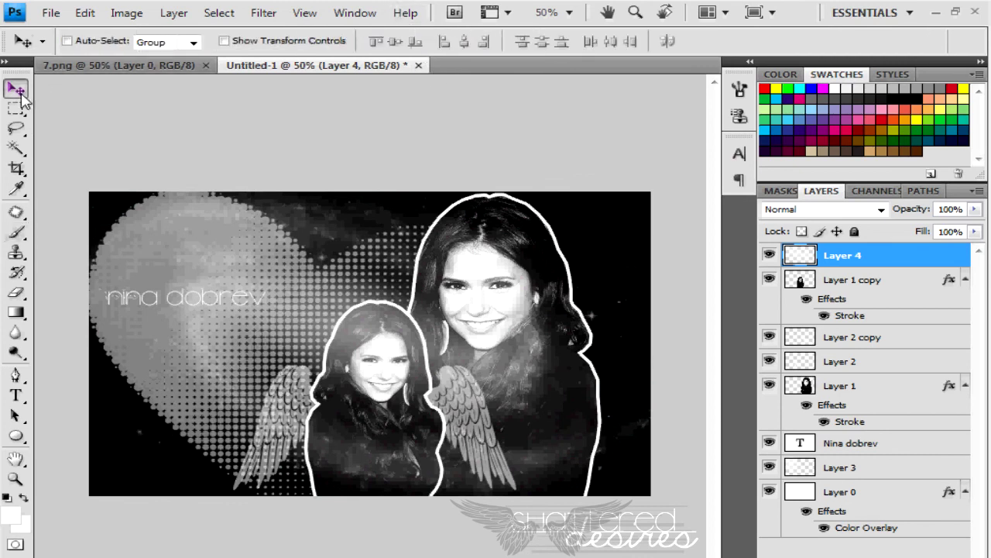